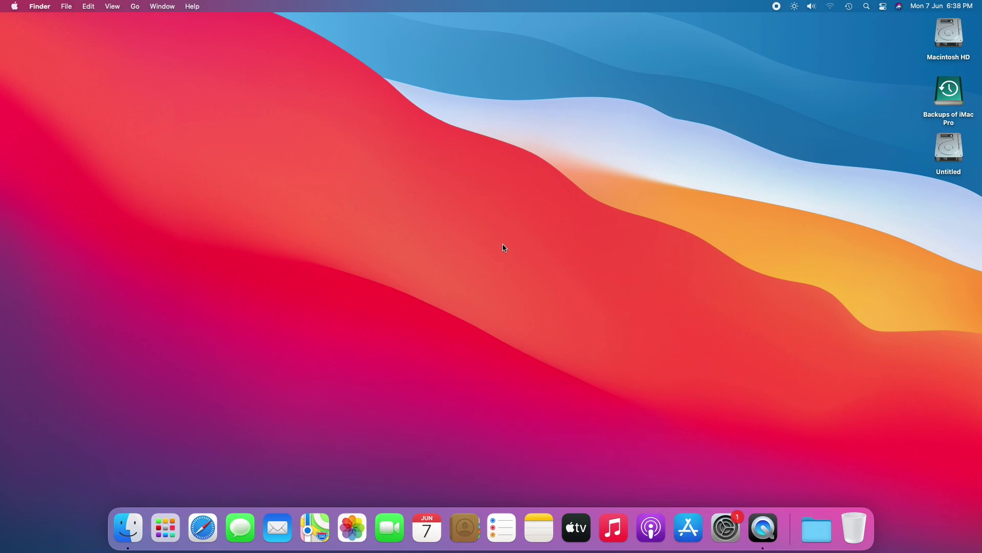
- Download the macOS 12 beta profile from betaprofiles.com in Safari, then quit Safari
{"action": "left_click", "coordinate": [202, 526]}
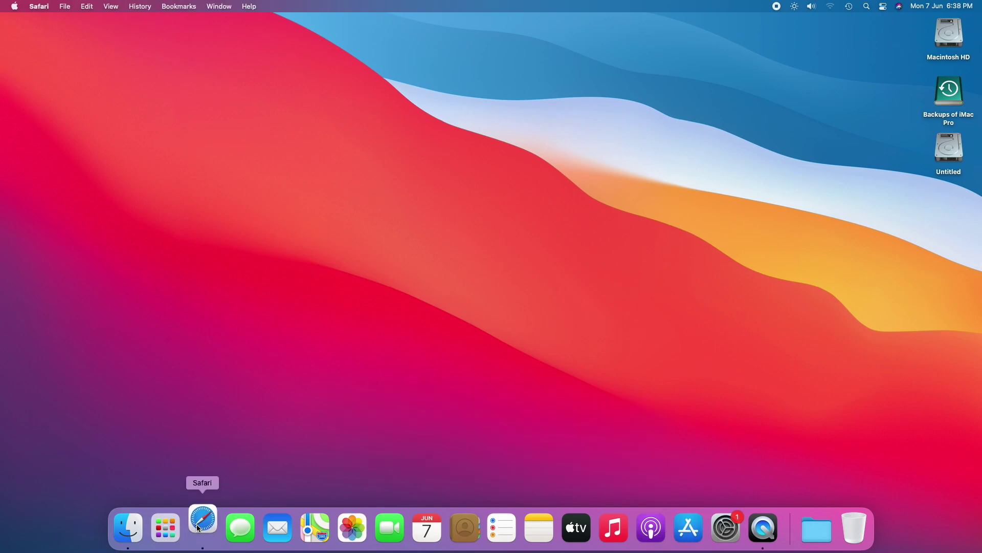
{"action": "type", "text": "betap"}
{"action": "key", "text": "Return"}
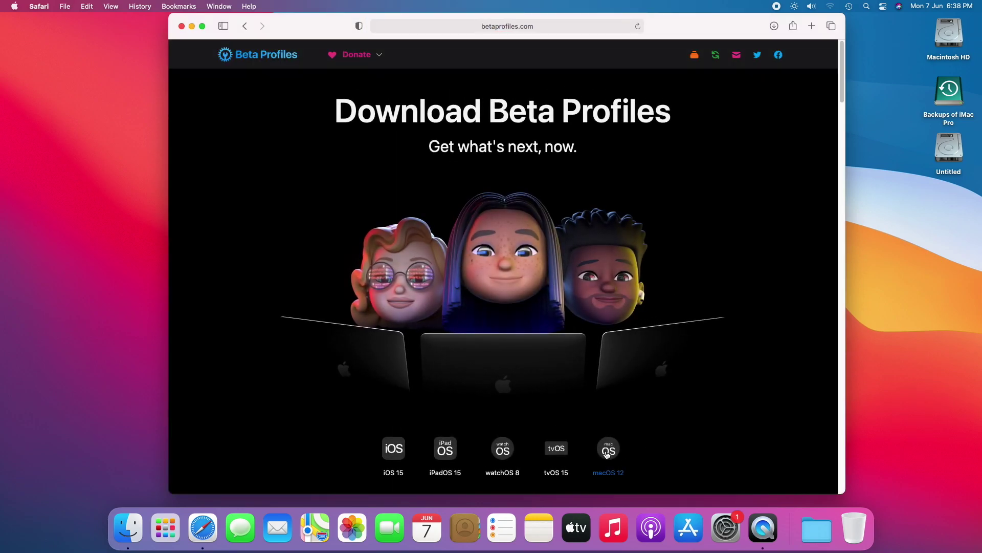
{"action": "left_click", "coordinate": [607, 451]}
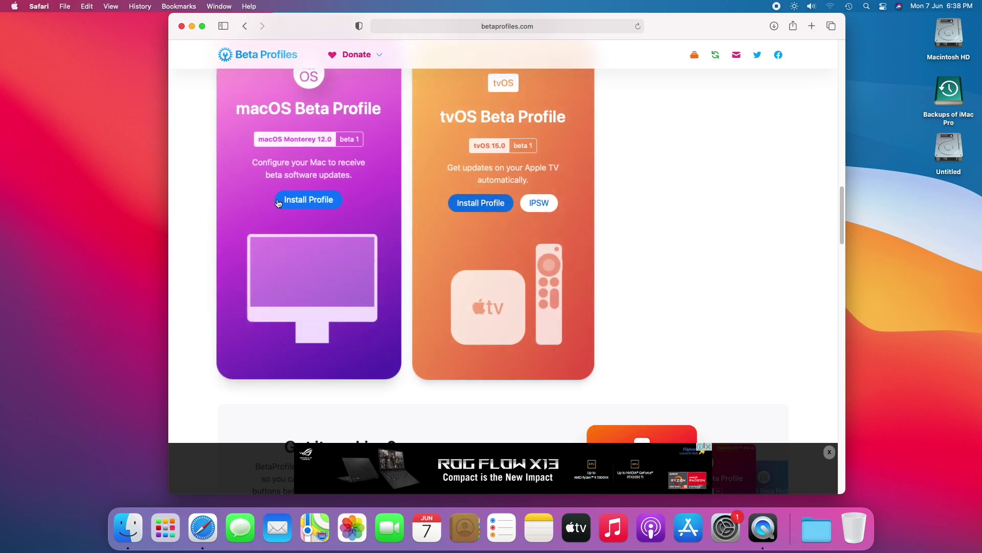
{"action": "left_click", "coordinate": [281, 201]}
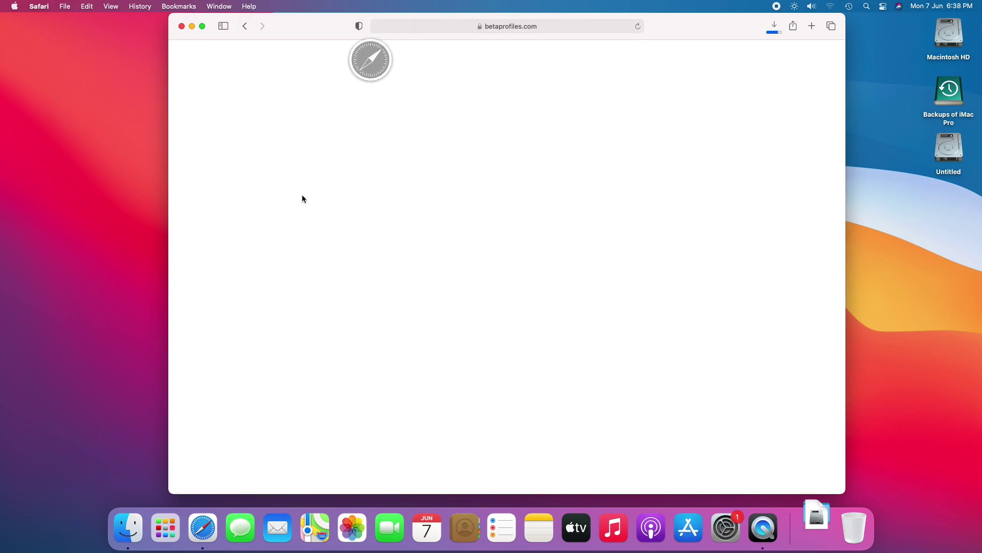
{"action": "left_click", "coordinate": [39, 7]}
- Open the downloaded profile disk image and launch its beta access package installer
{"action": "left_click", "coordinate": [46, 161]}
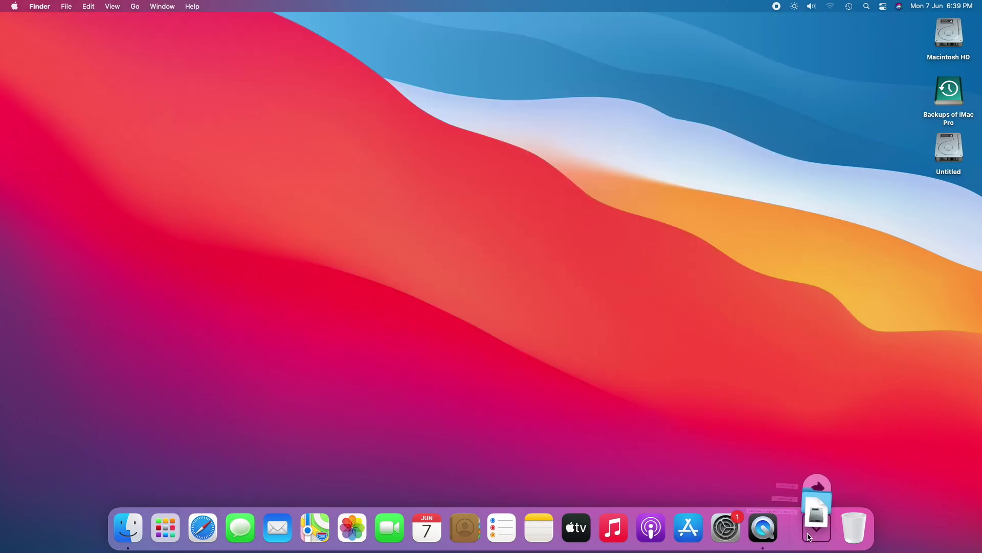
{"action": "left_click", "coordinate": [306, 117]}
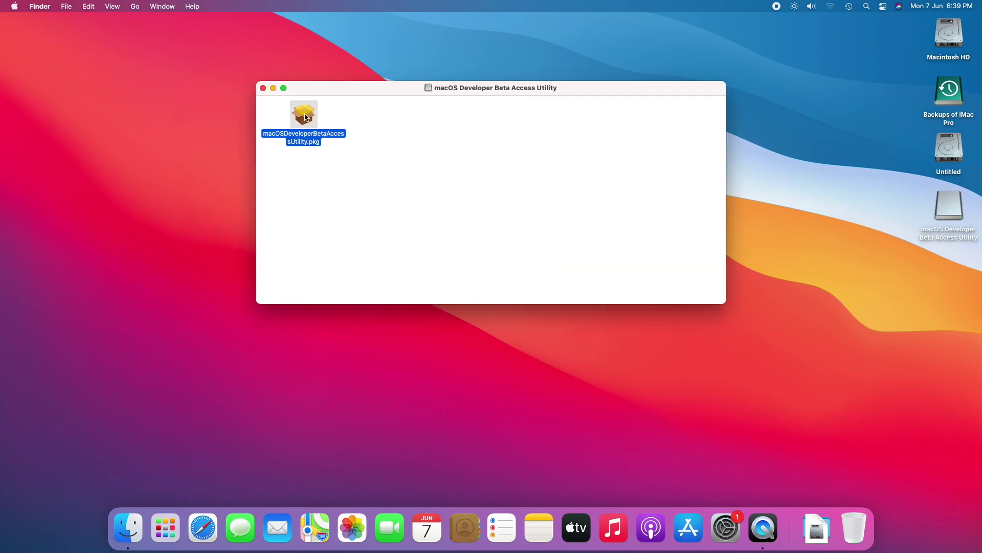
{"action": "double_click", "coordinate": [306, 117]}
- Accept the licence and install the macOS Developer Beta Access Utility, authorising with the admin password
{"action": "left_click", "coordinate": [628, 338]}
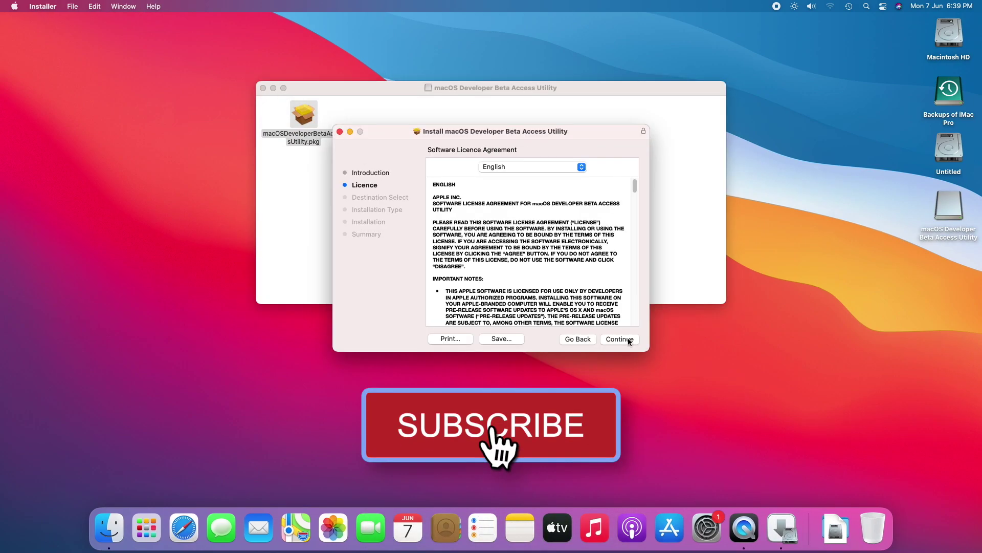
{"action": "left_click", "coordinate": [623, 338]}
{"action": "left_click", "coordinate": [601, 270]}
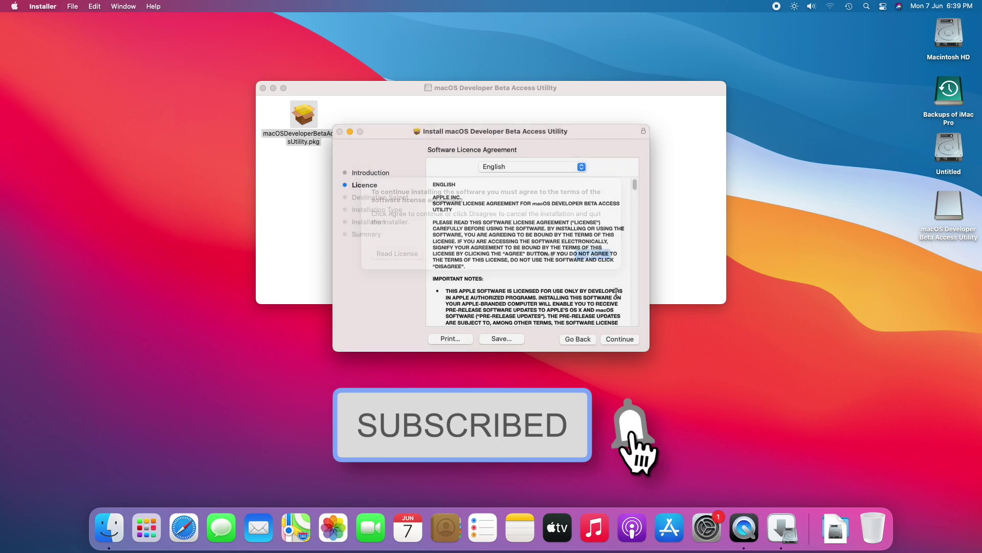
{"action": "left_click", "coordinate": [621, 339]}
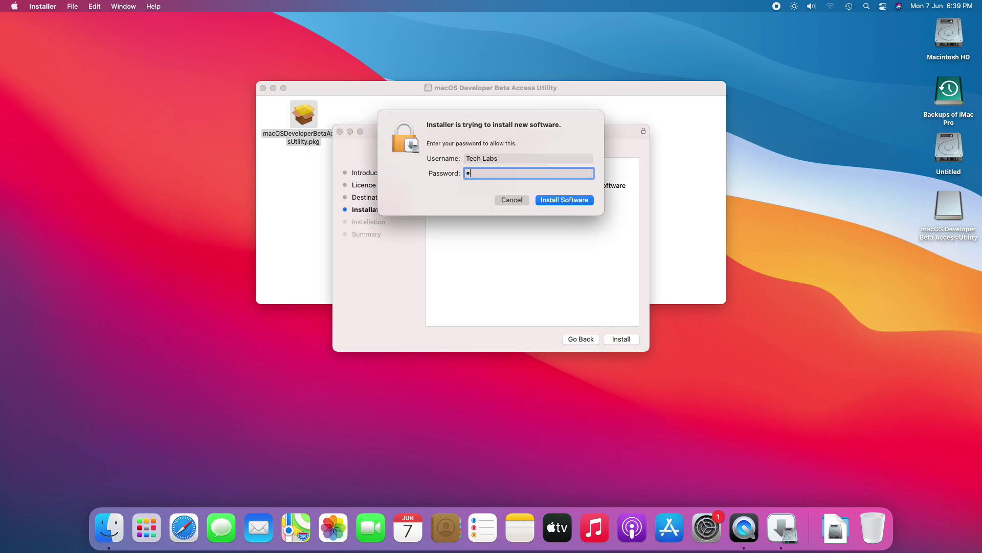
{"action": "type", "text": "•"}
{"action": "key", "text": "Return"}
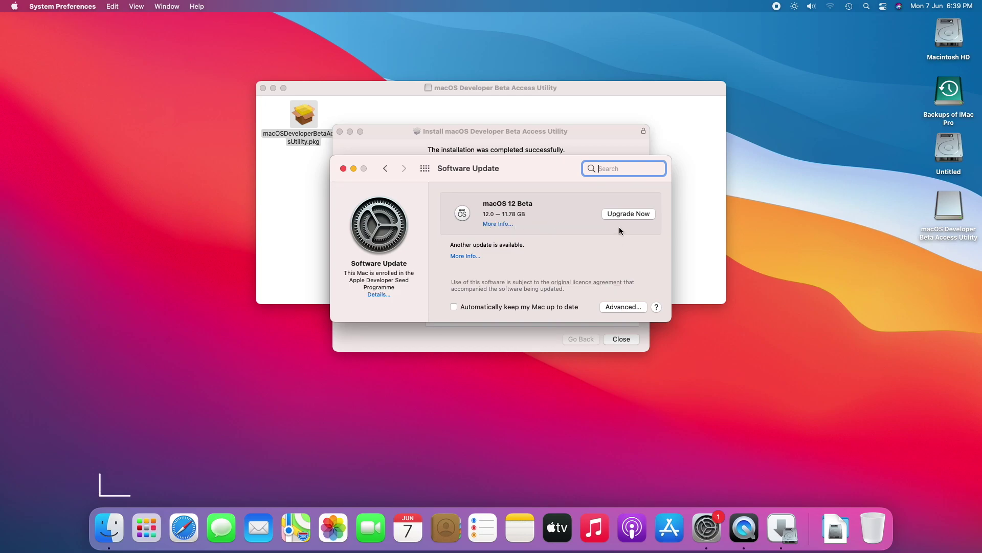
- Start the macOS 12 Beta upgrade with Upgrade Now in Software Update
{"action": "left_click", "coordinate": [620, 213]}
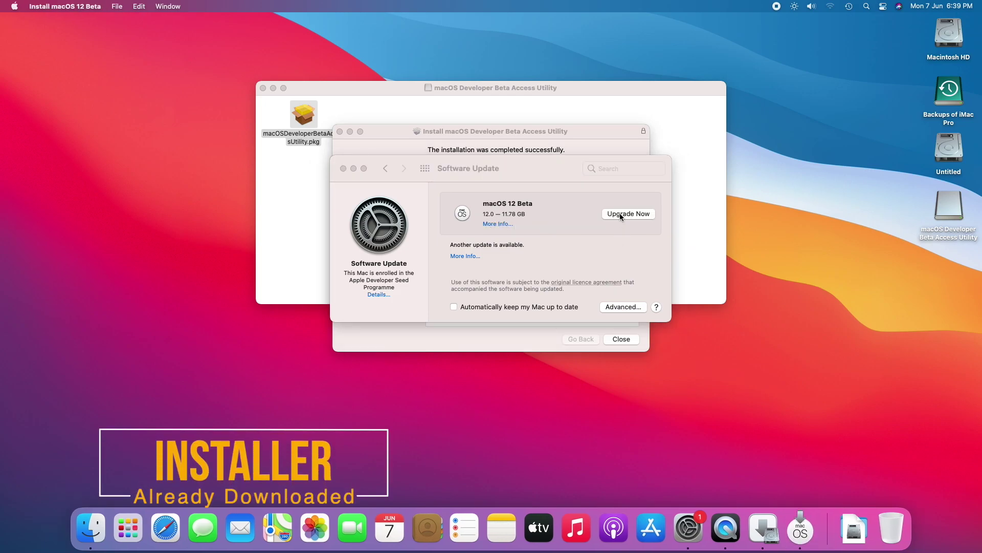